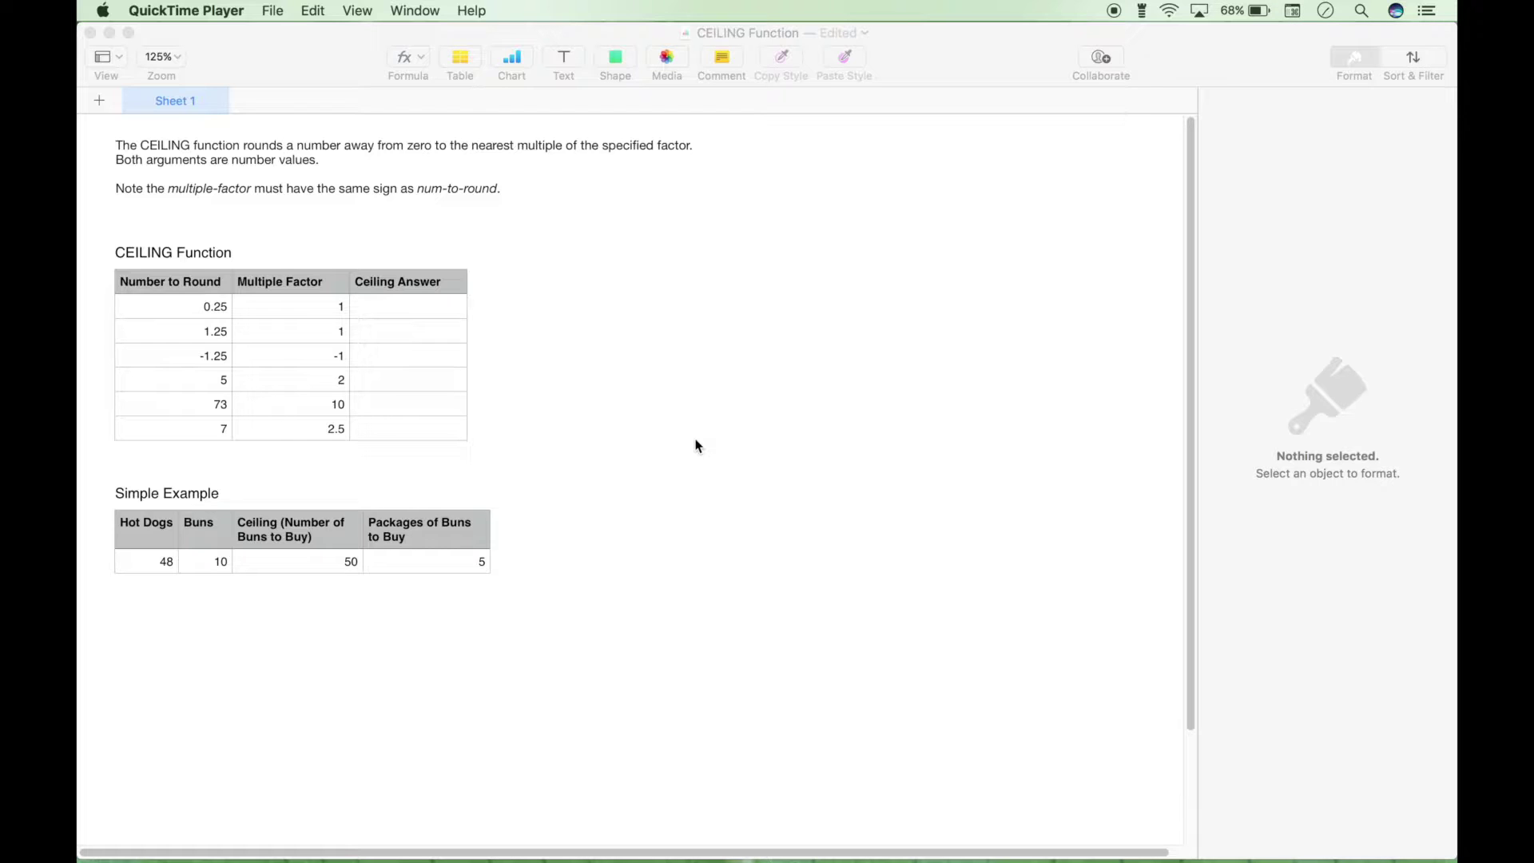
Enter =CEILING(A2, B2) in C2 so 0.25 rounds up to 1
left_click(443, 307)
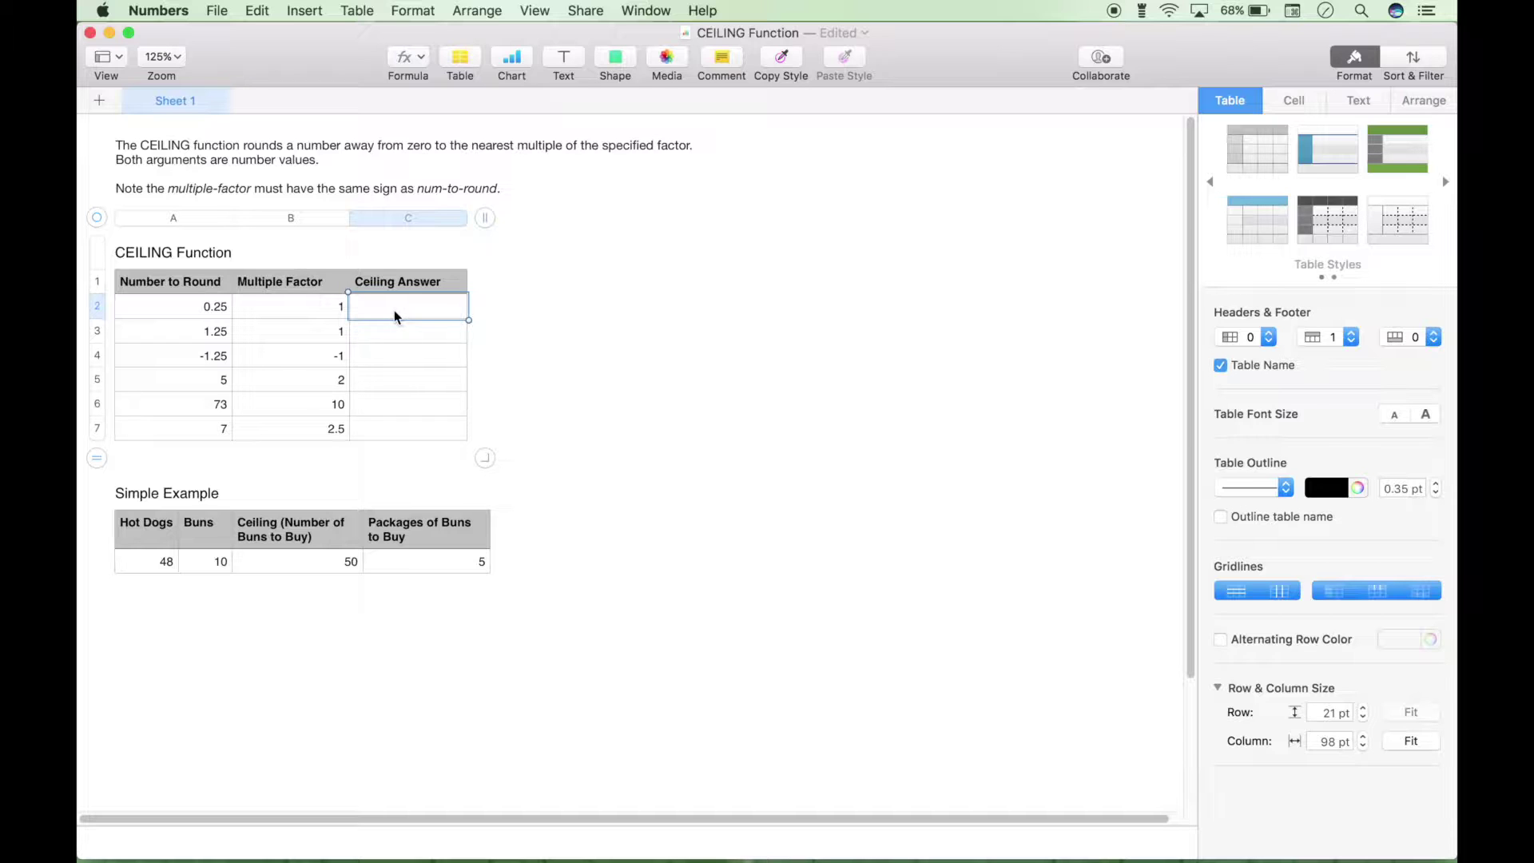
type("=")
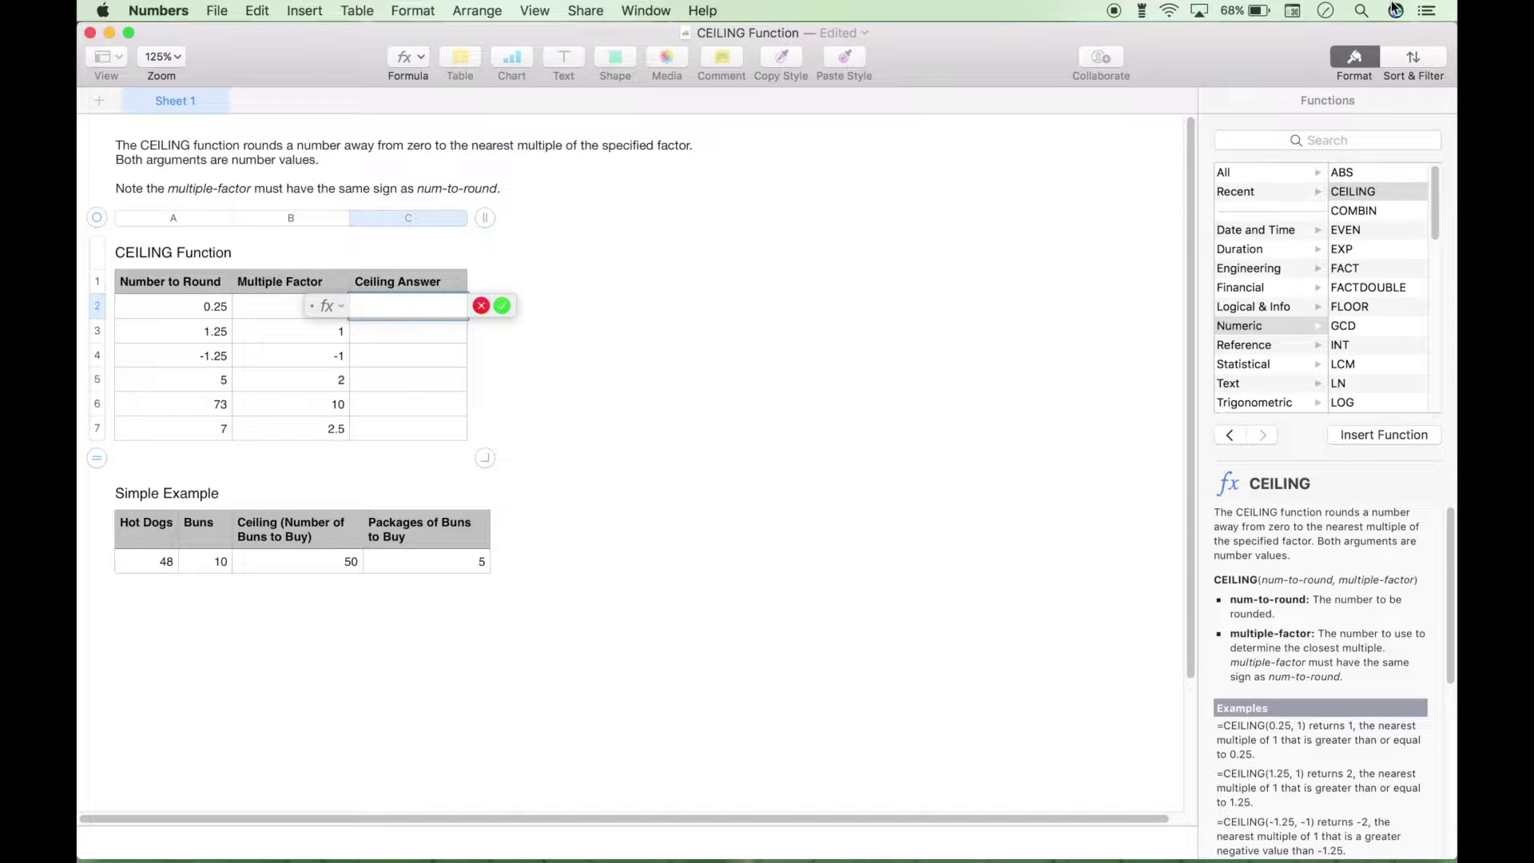
left_click(1358, 58)
left_click(1357, 59)
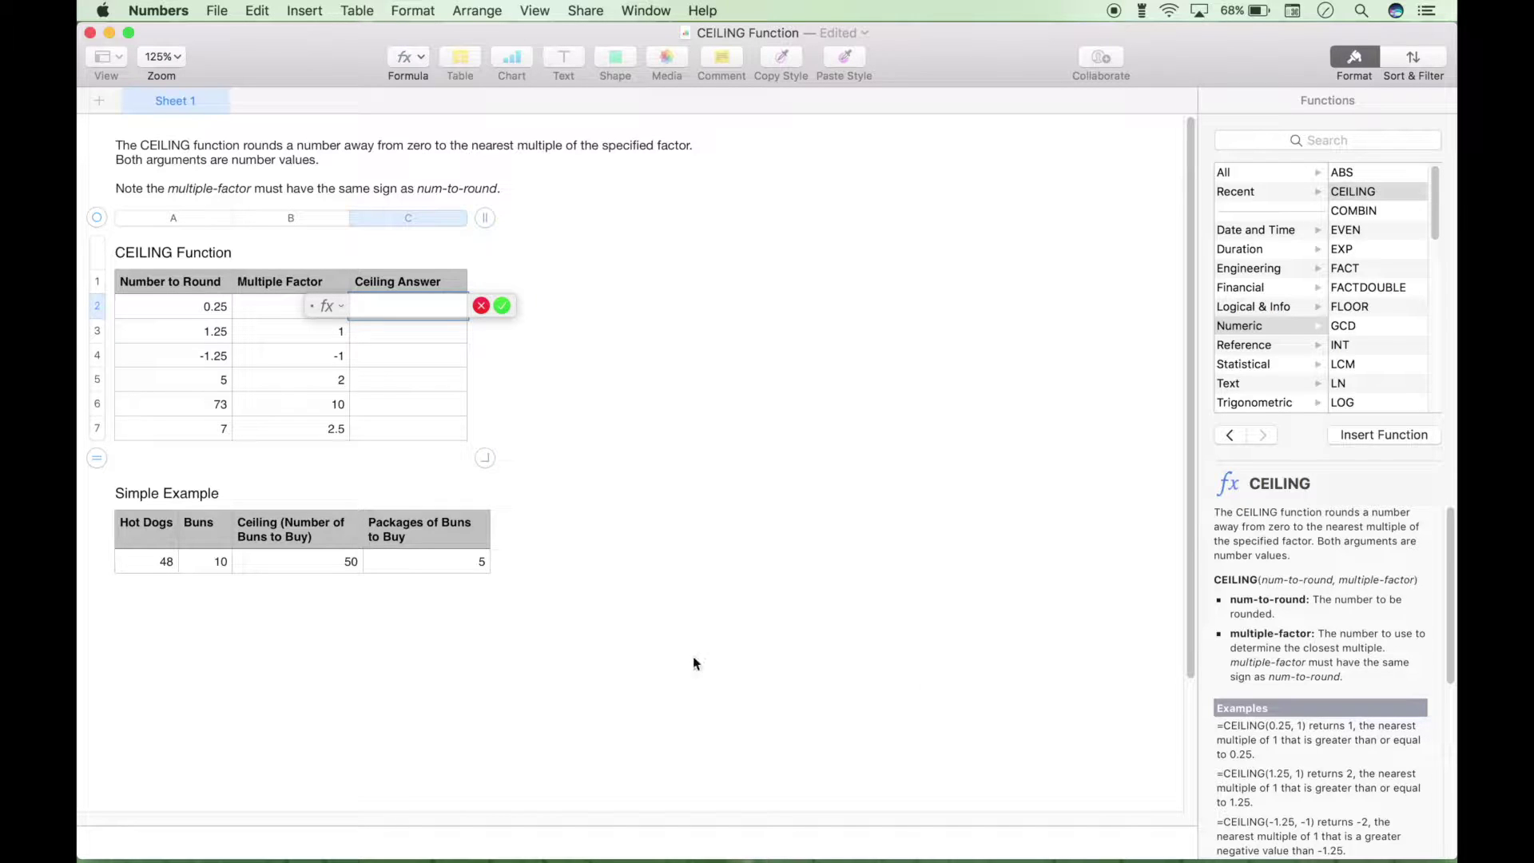
type("CEILING")
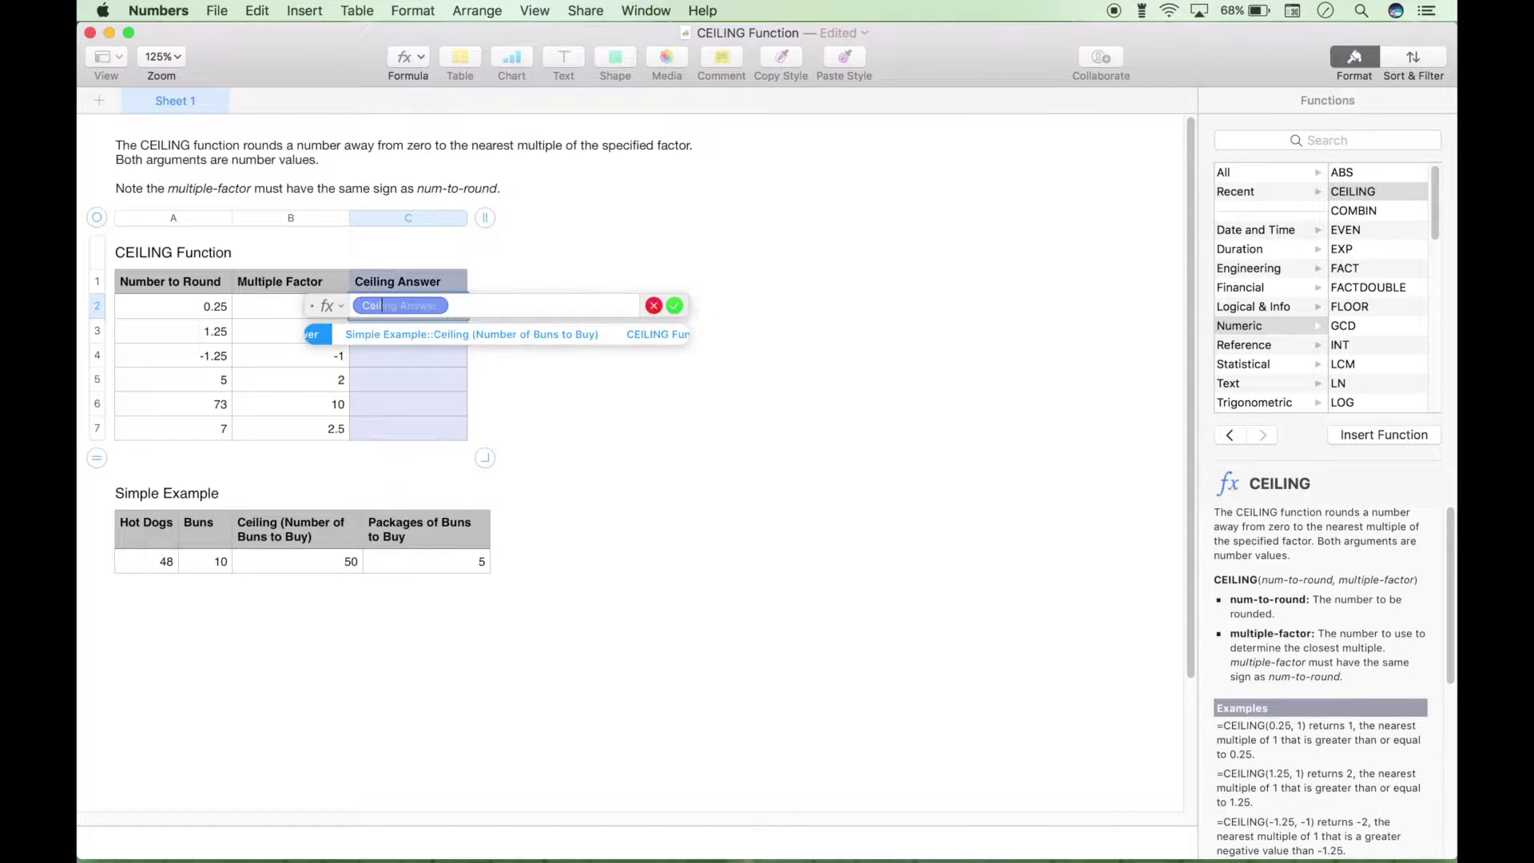
key("Return")
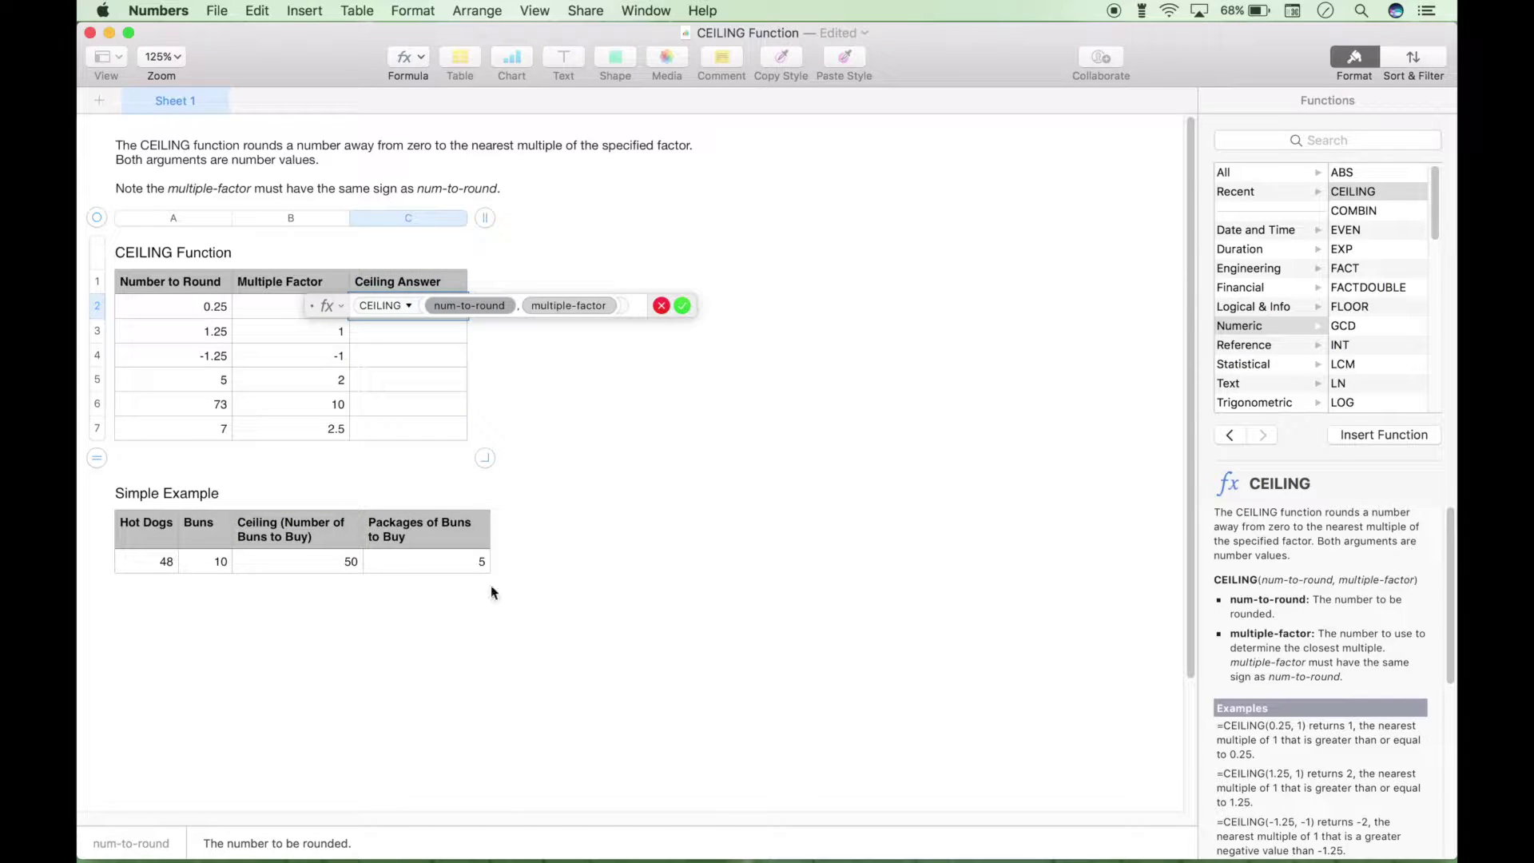
left_click(194, 312)
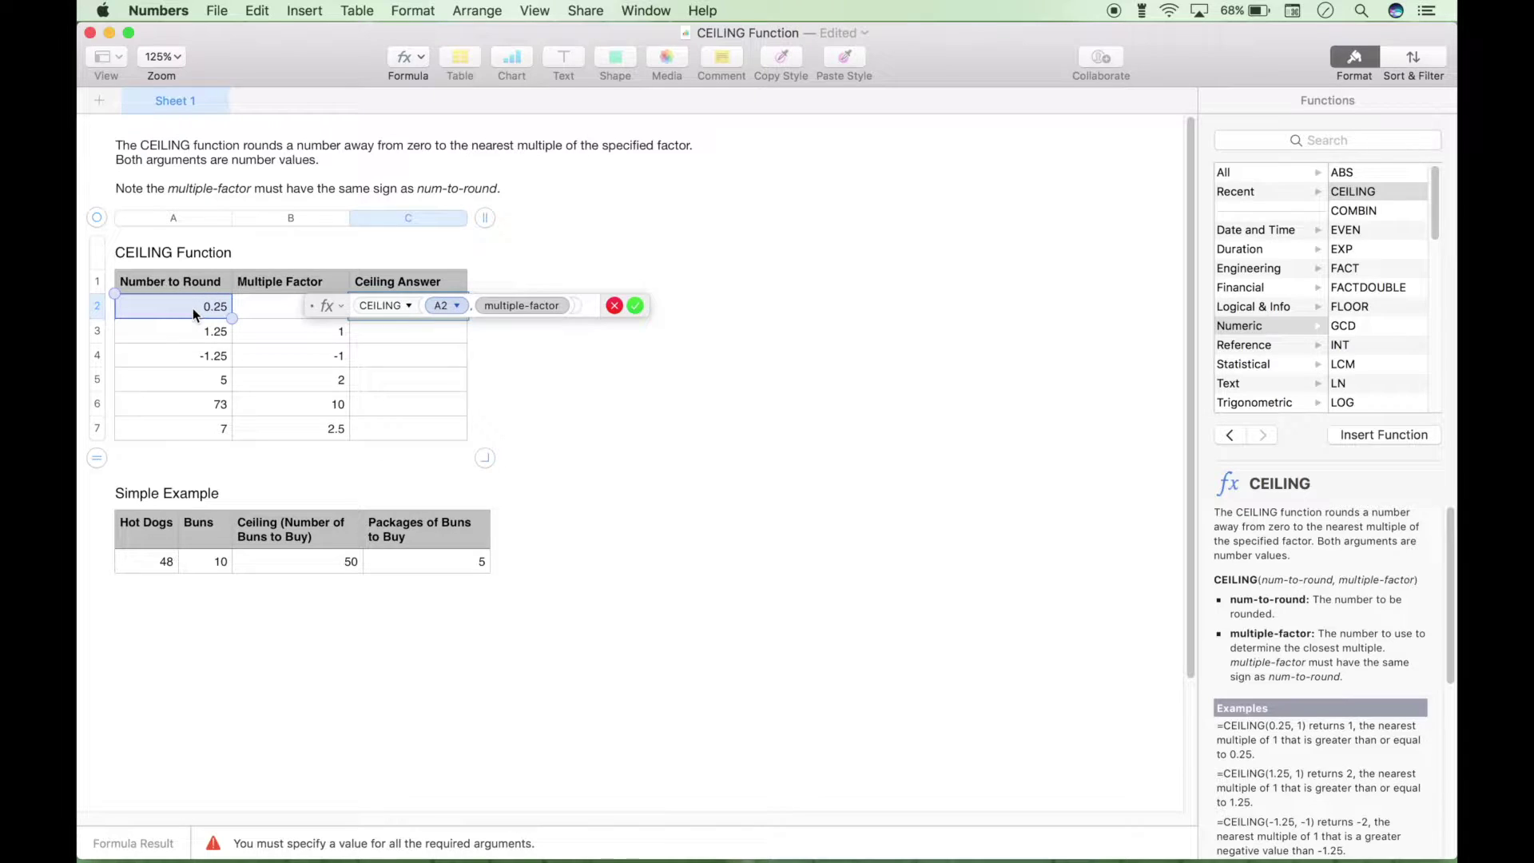
left_click(271, 308)
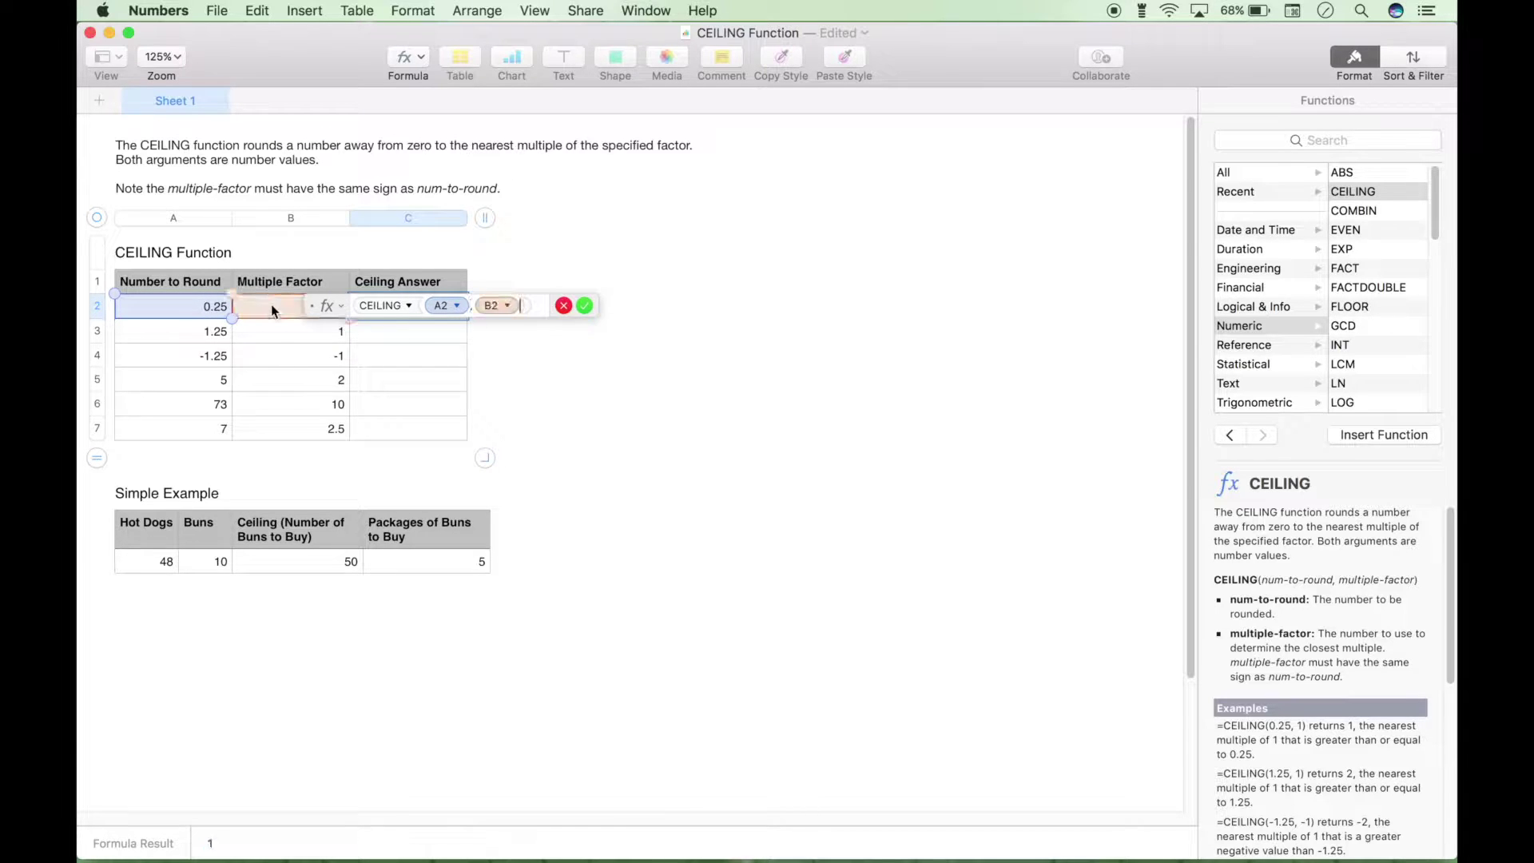
left_click(584, 306)
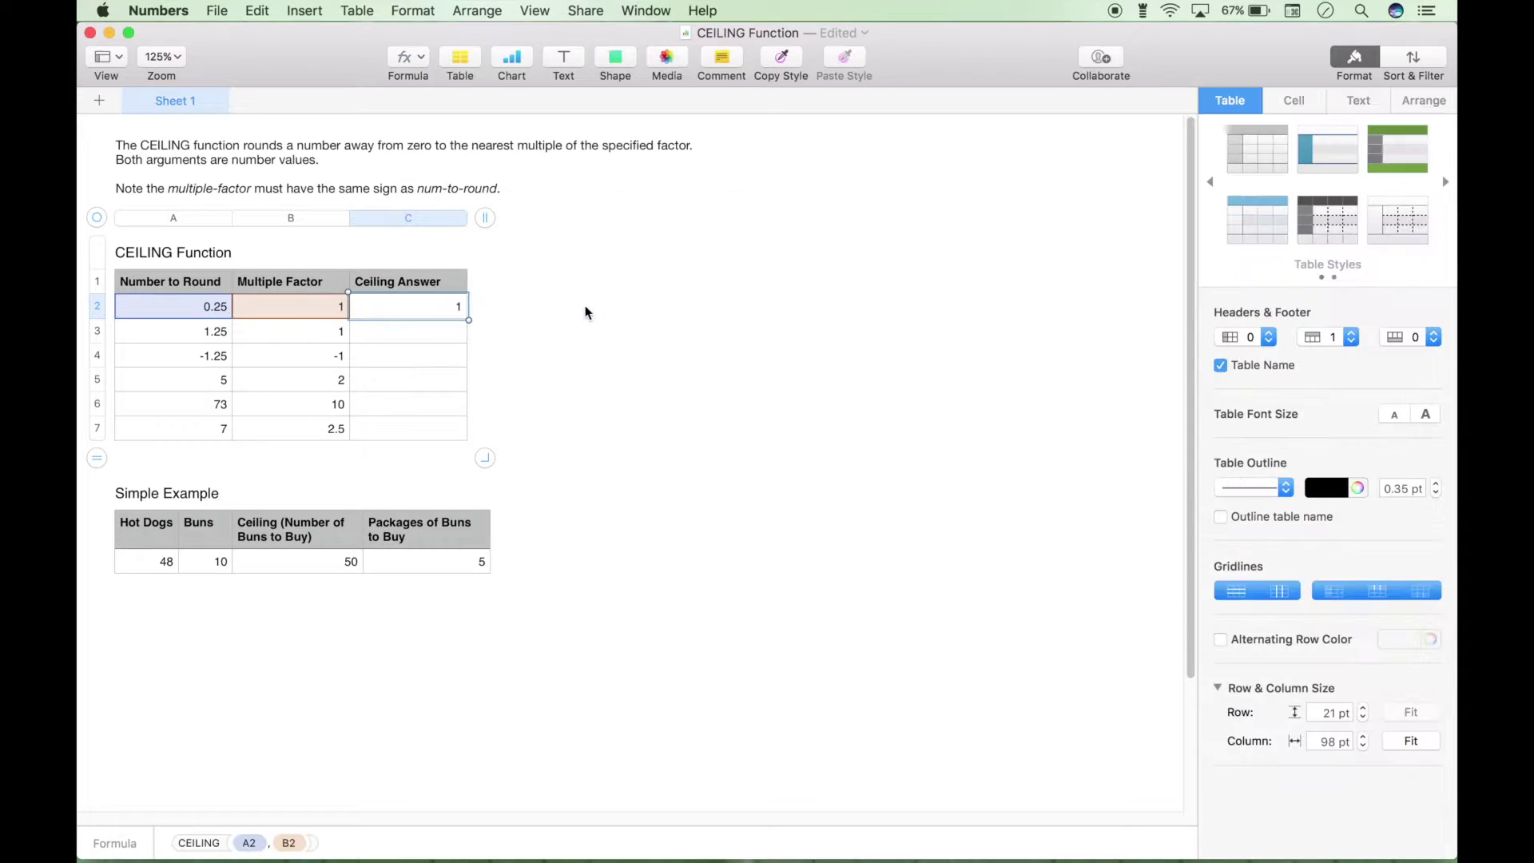
Fill the CEILING formula down from C2 to C7 and check C2's formula
left_click_drag(408, 319, 410, 432)
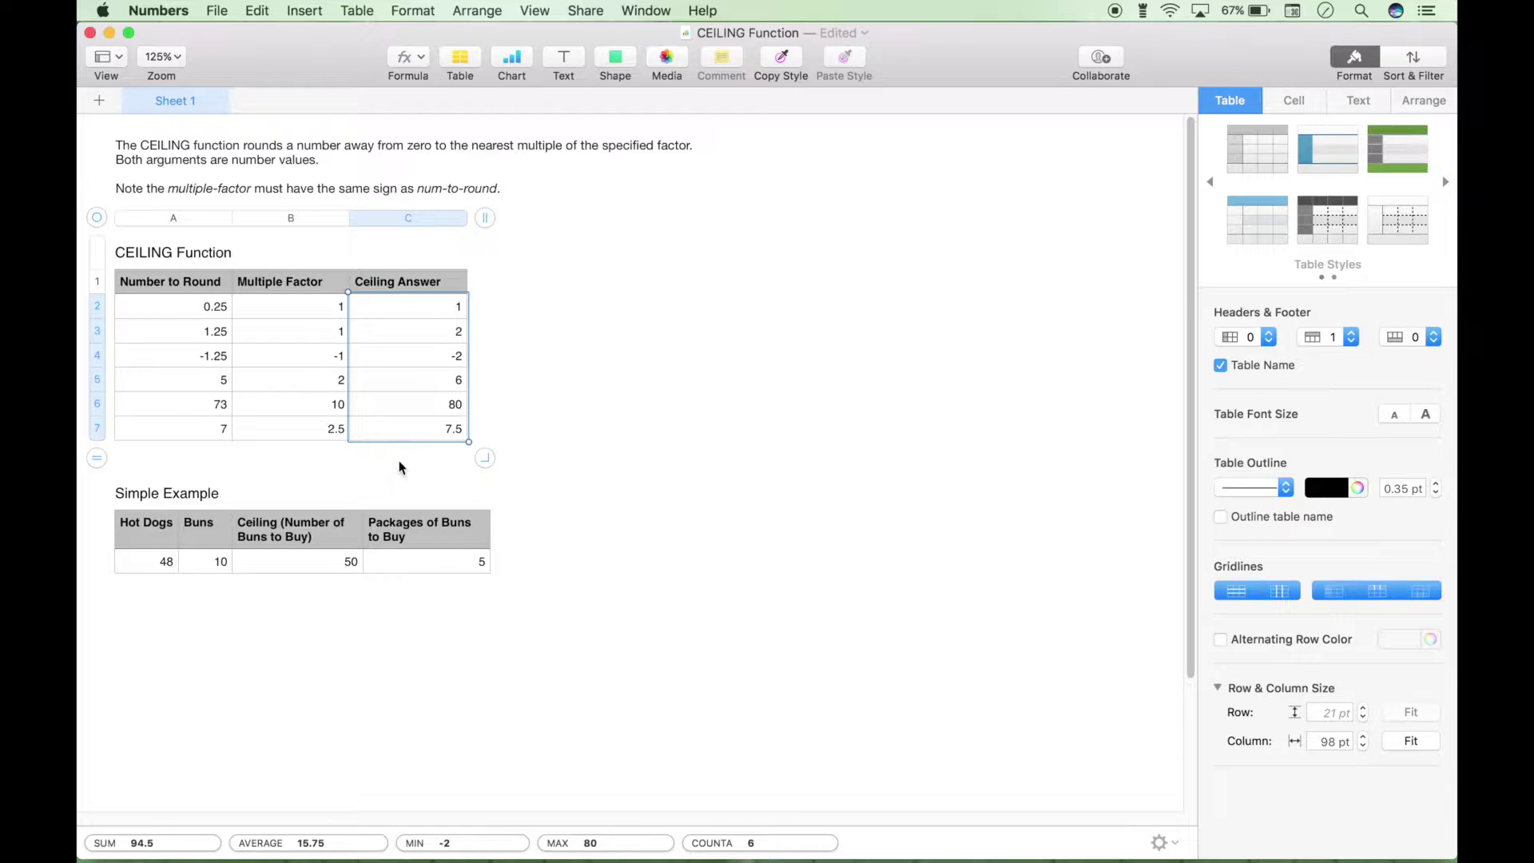
left_click(586, 414)
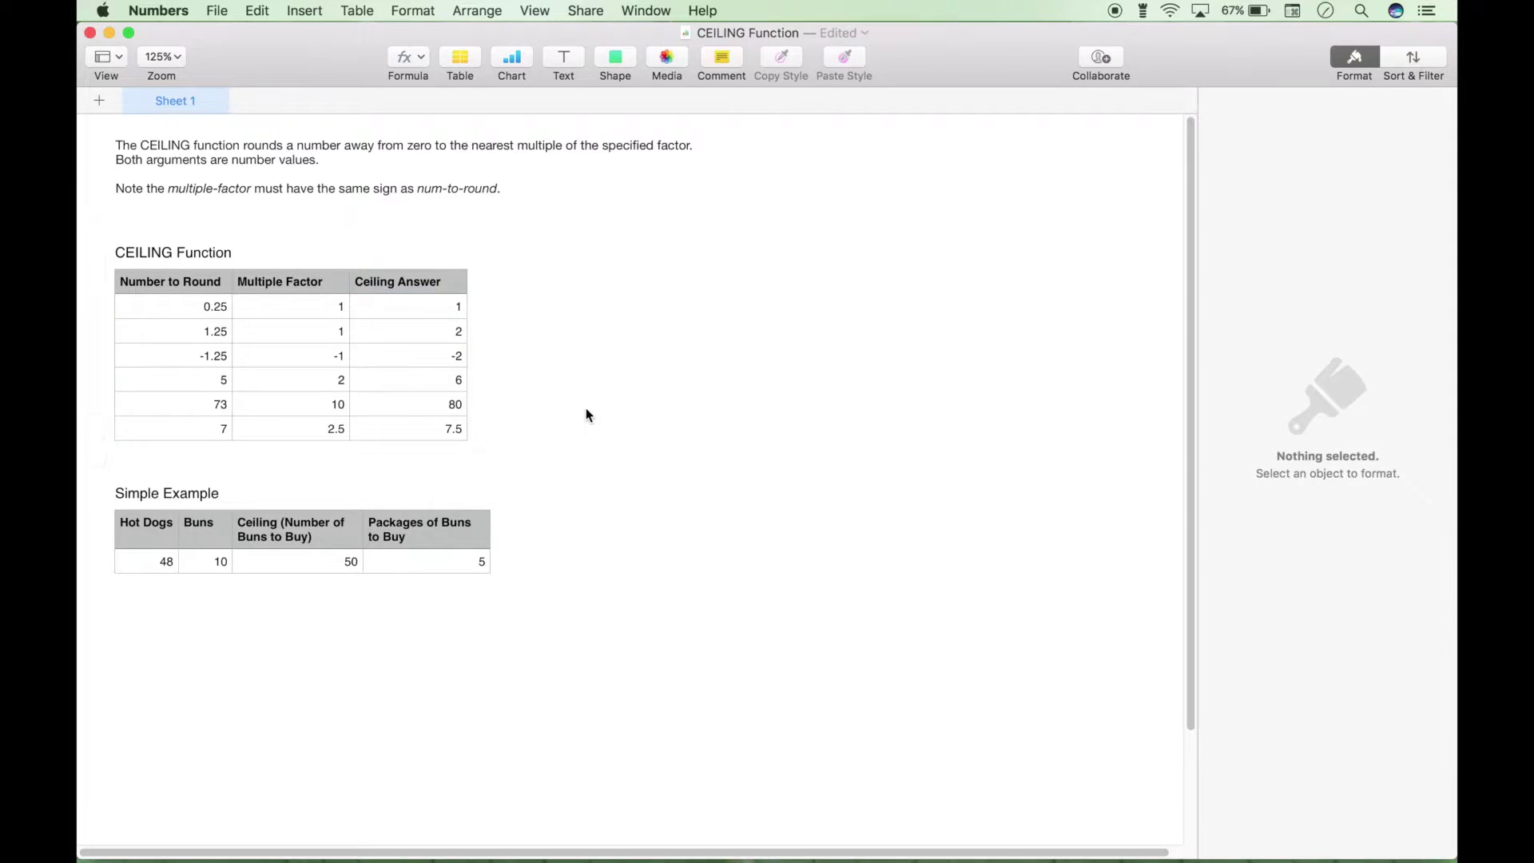
left_click(414, 317)
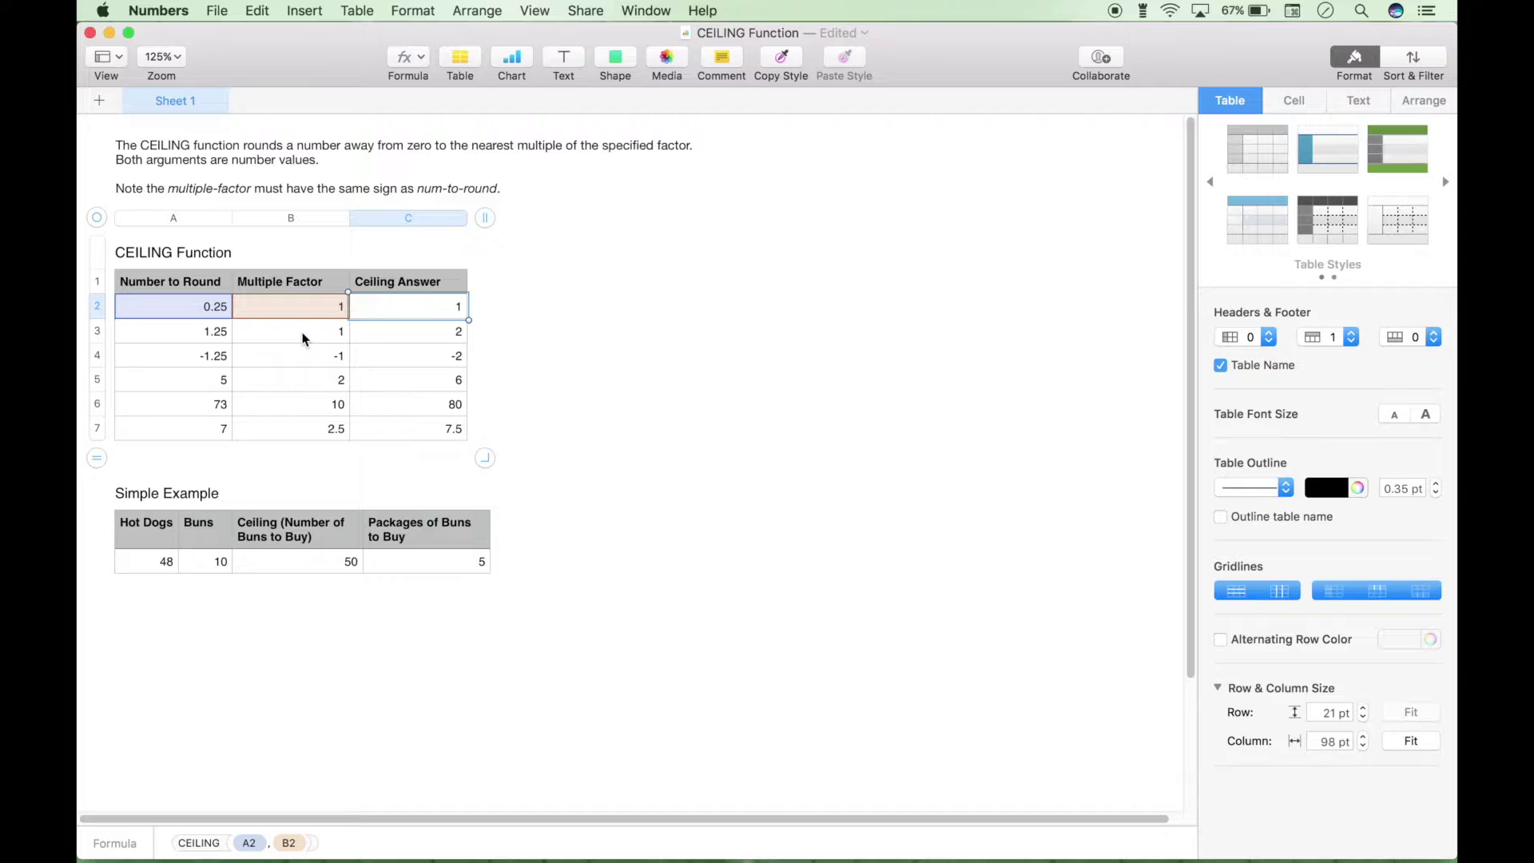
Change the multiple factor in B2 to 2
left_click(603, 318)
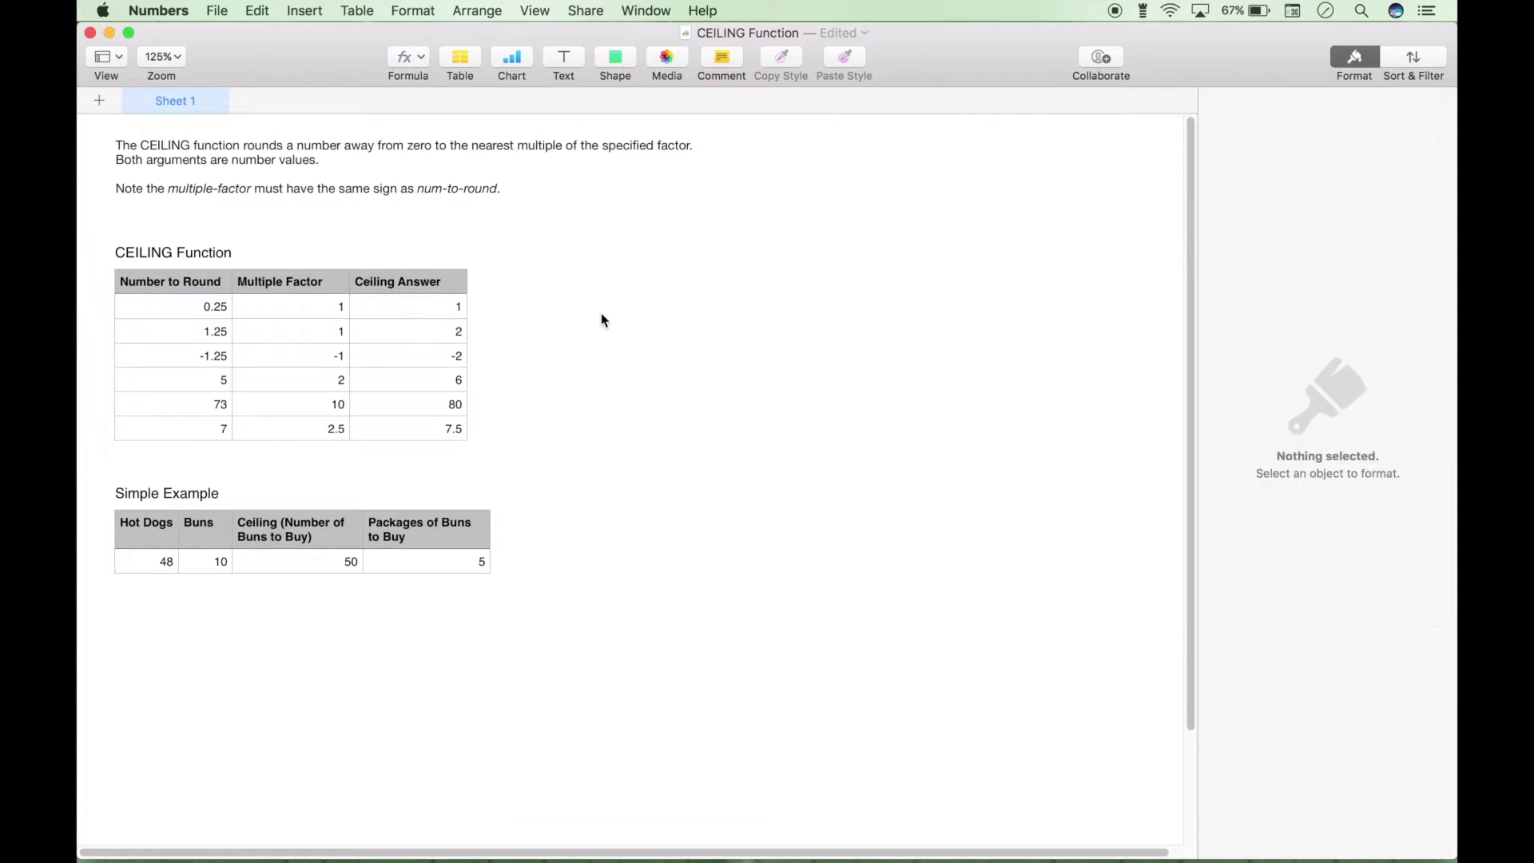
left_click(280, 310)
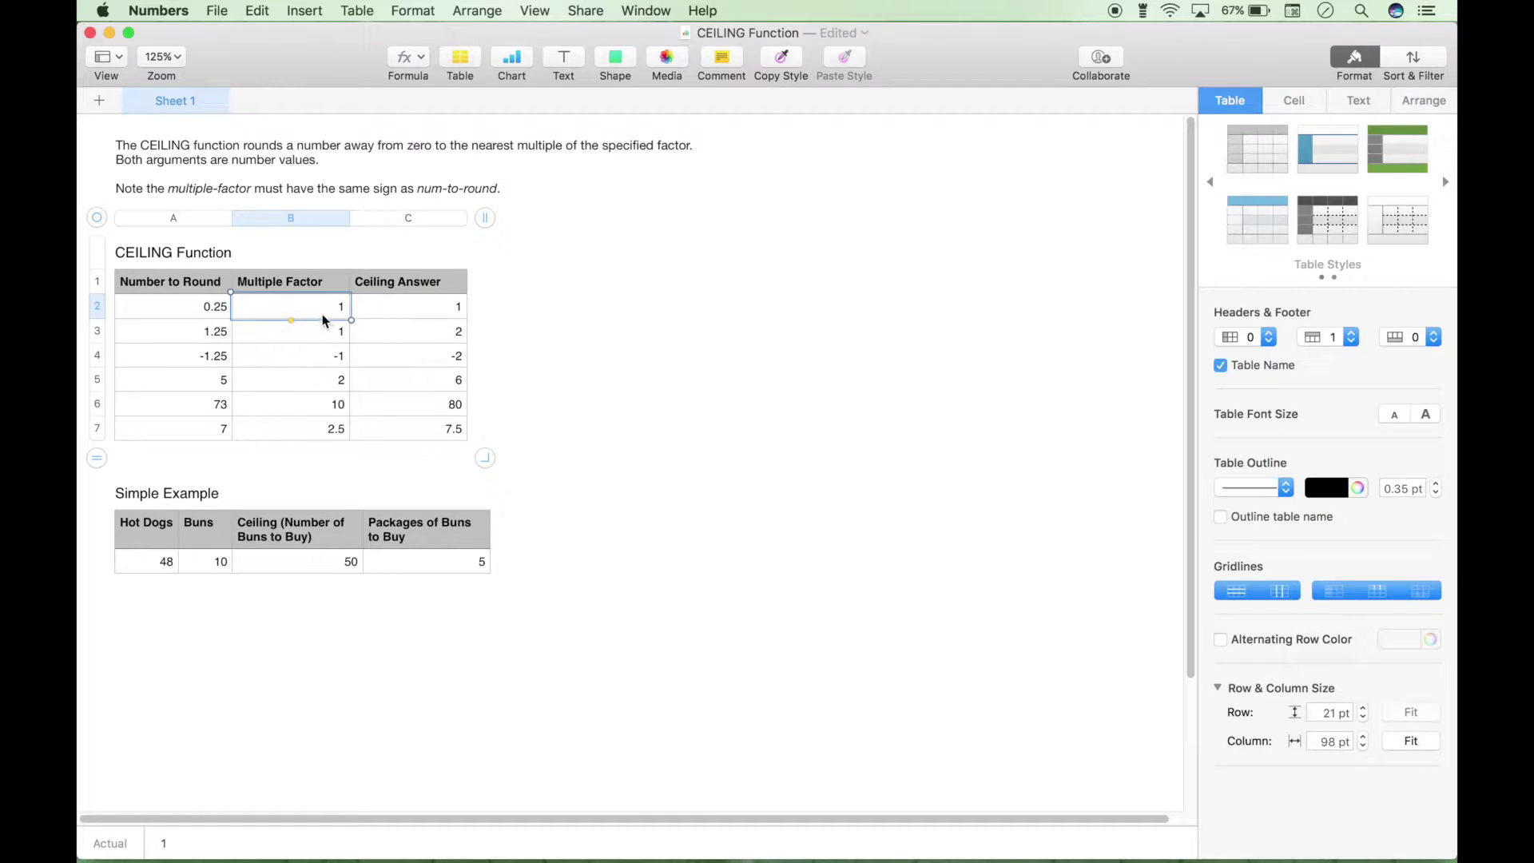
type("2")
key("Return")
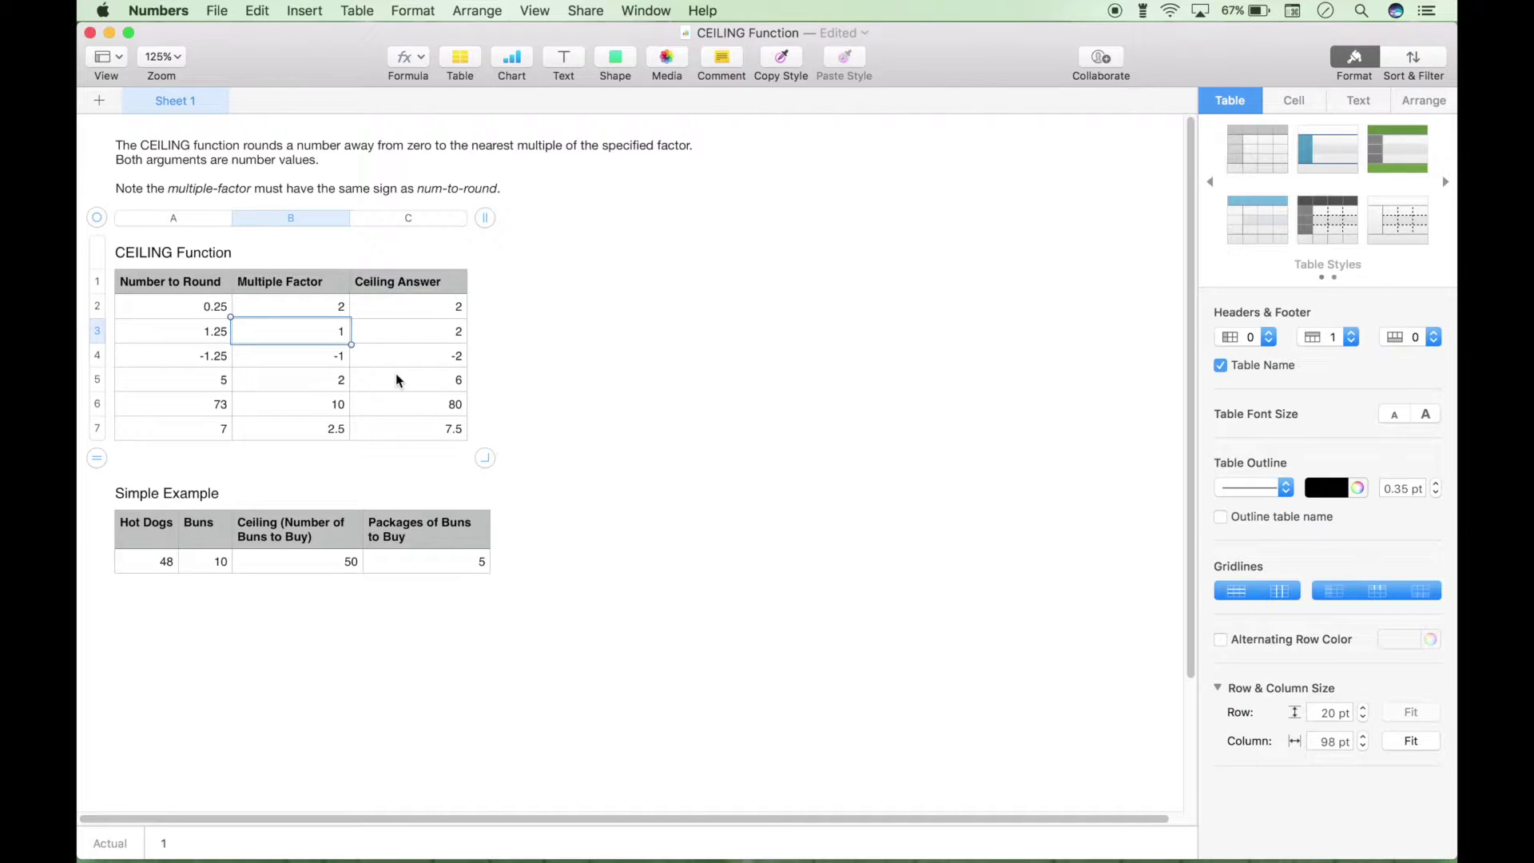
Change the multiple factor in B6 from 10 to 7, making C6 show 77
left_click(309, 413)
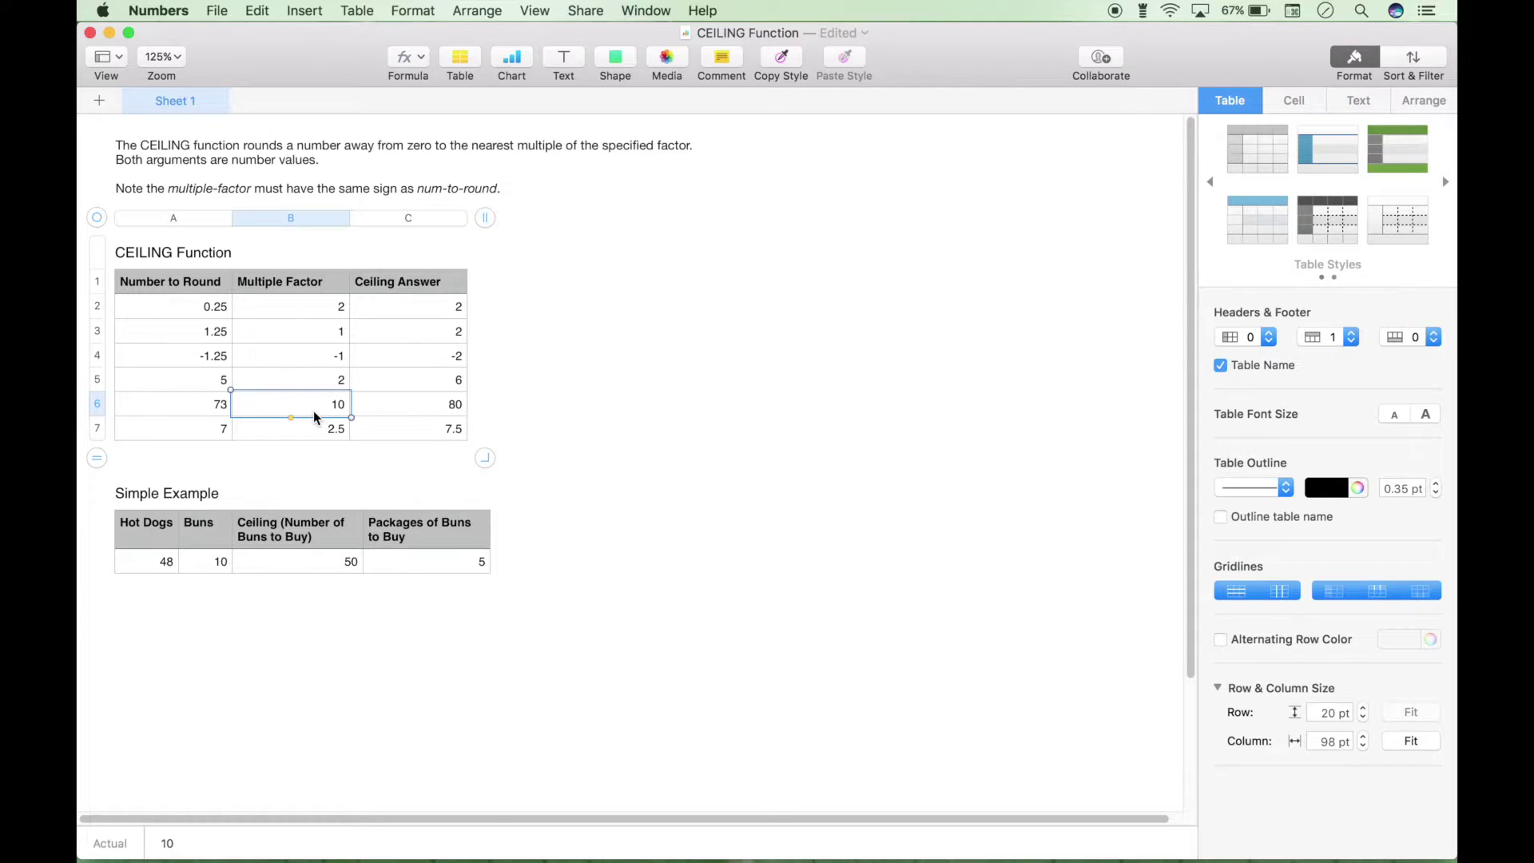
type("7")
key("Return")
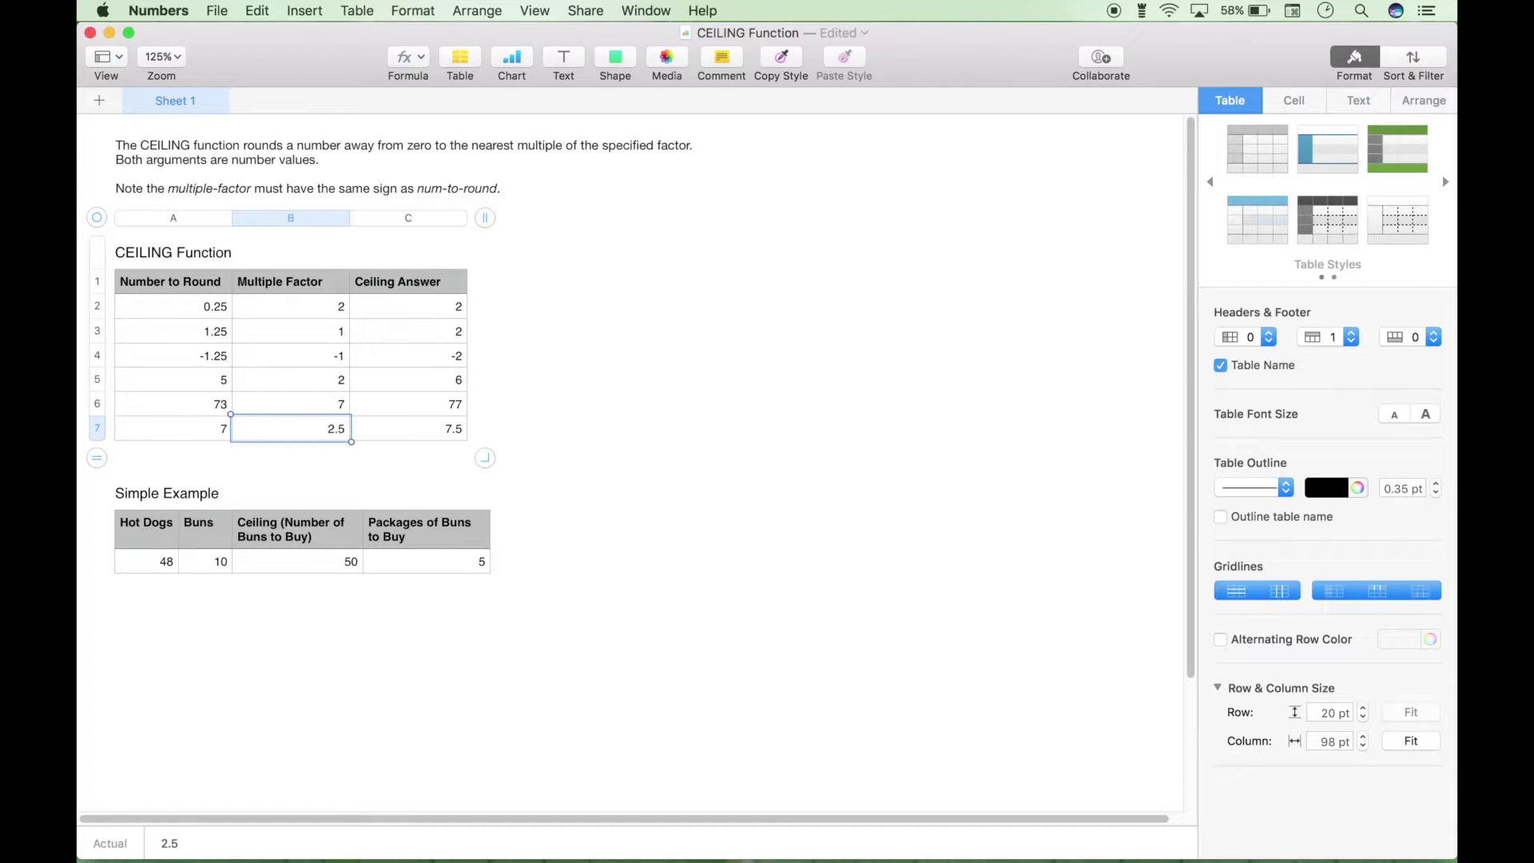
left_click(421, 403)
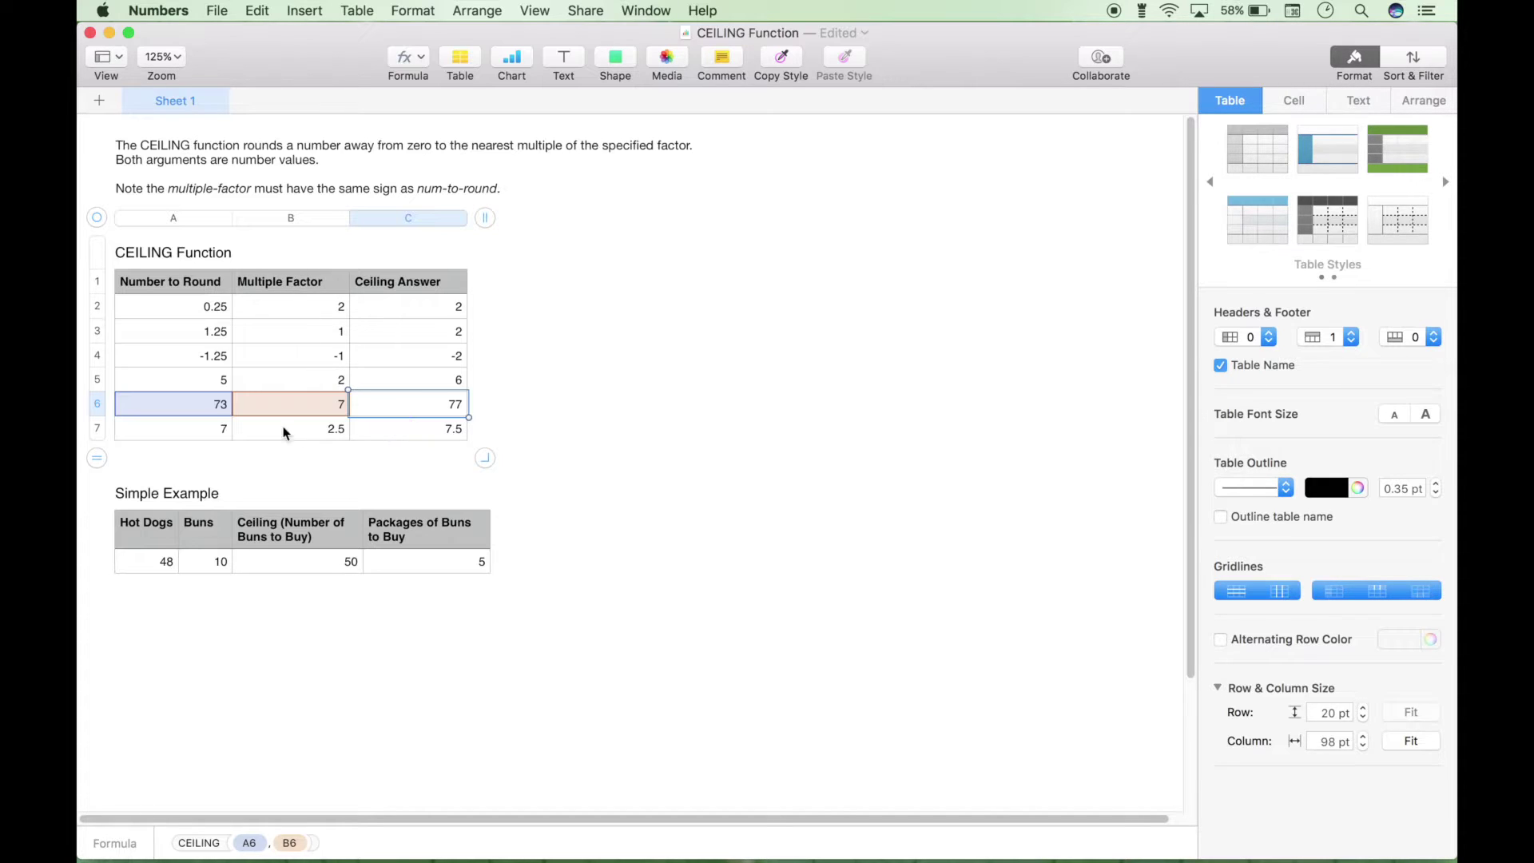
left_click(333, 646)
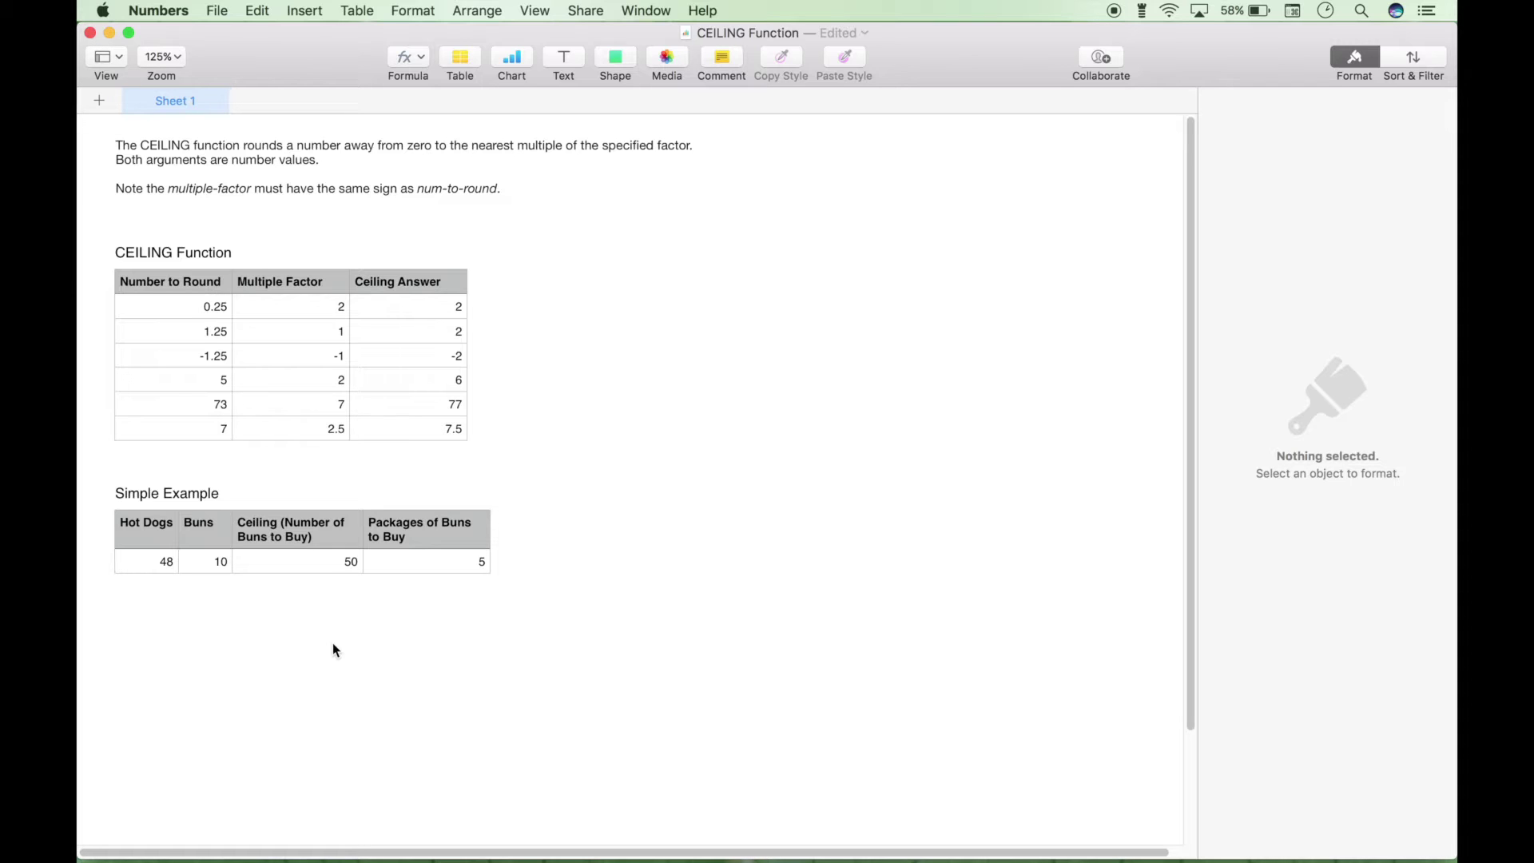
Show Simple Example's C2 formula CEILING(A2, B2), rounding 48 hot dogs up to 50 buns
left_click(142, 559)
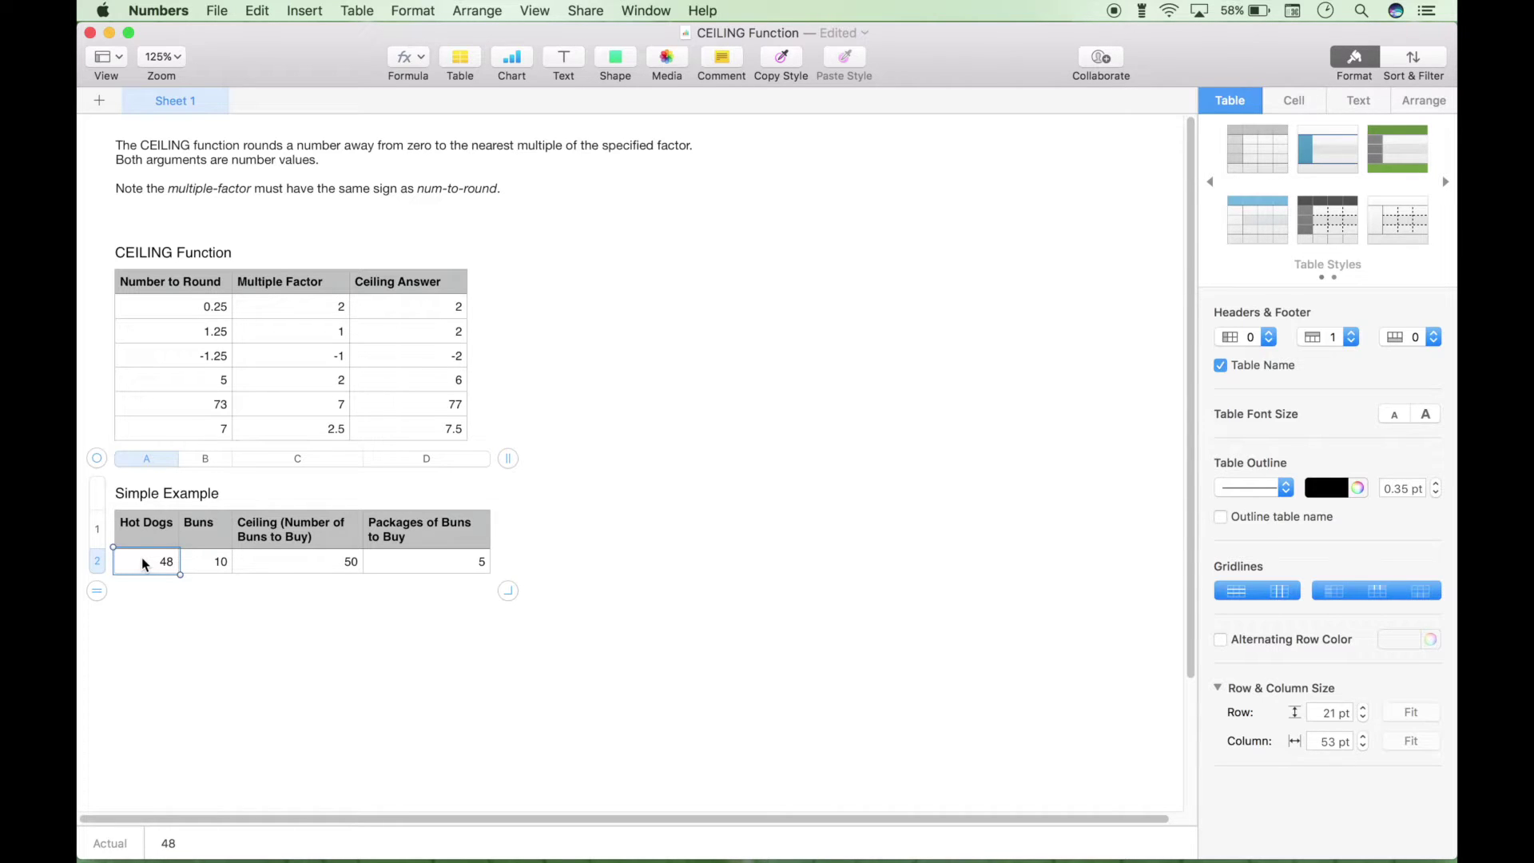
left_click(209, 559)
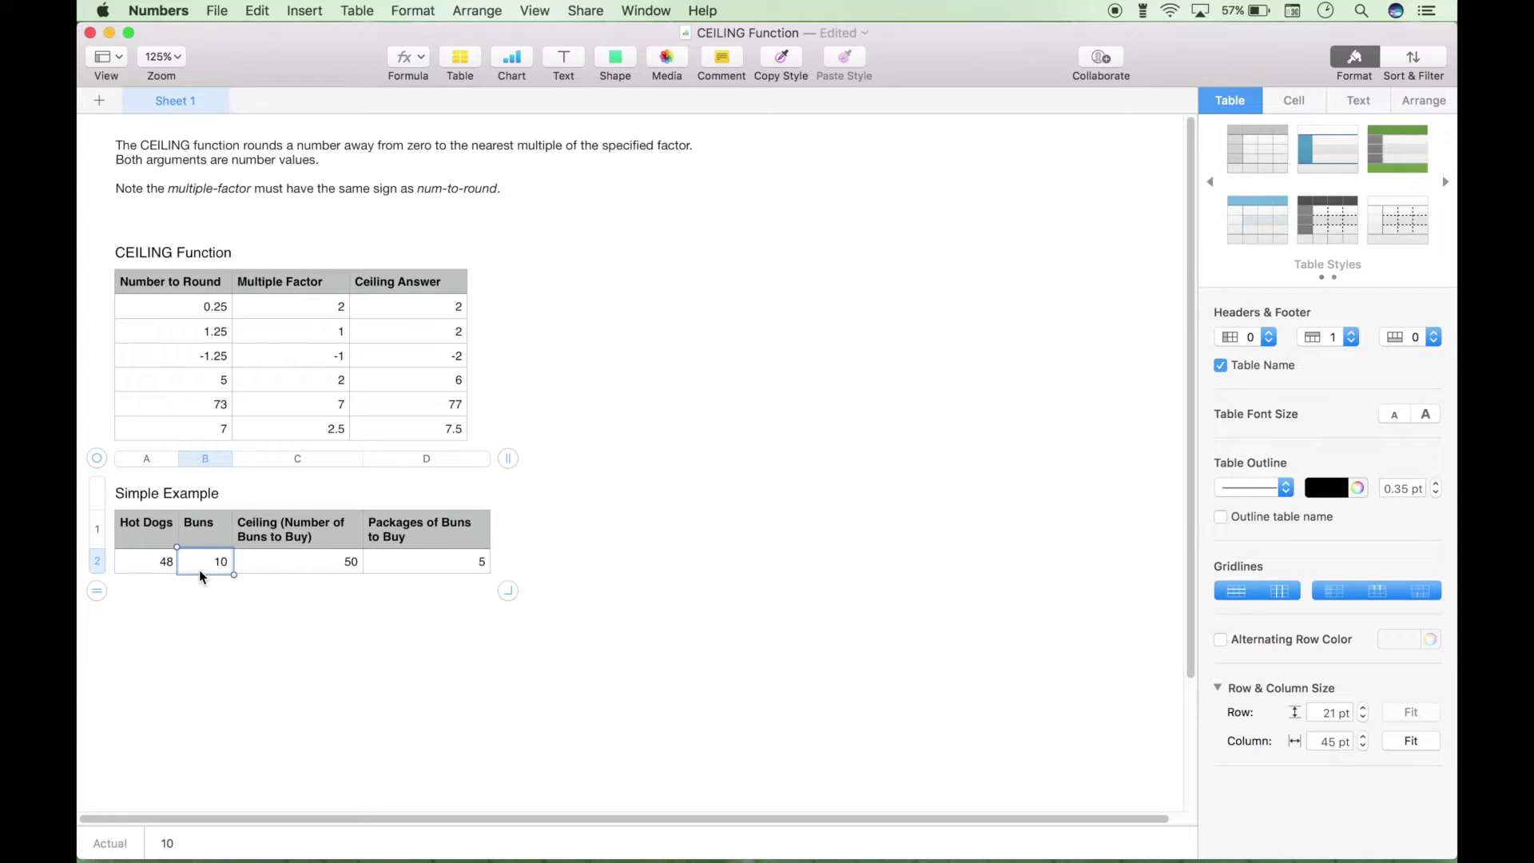
left_click(286, 561)
left_click(286, 561)
left_click_drag(204, 557, 536, 562)
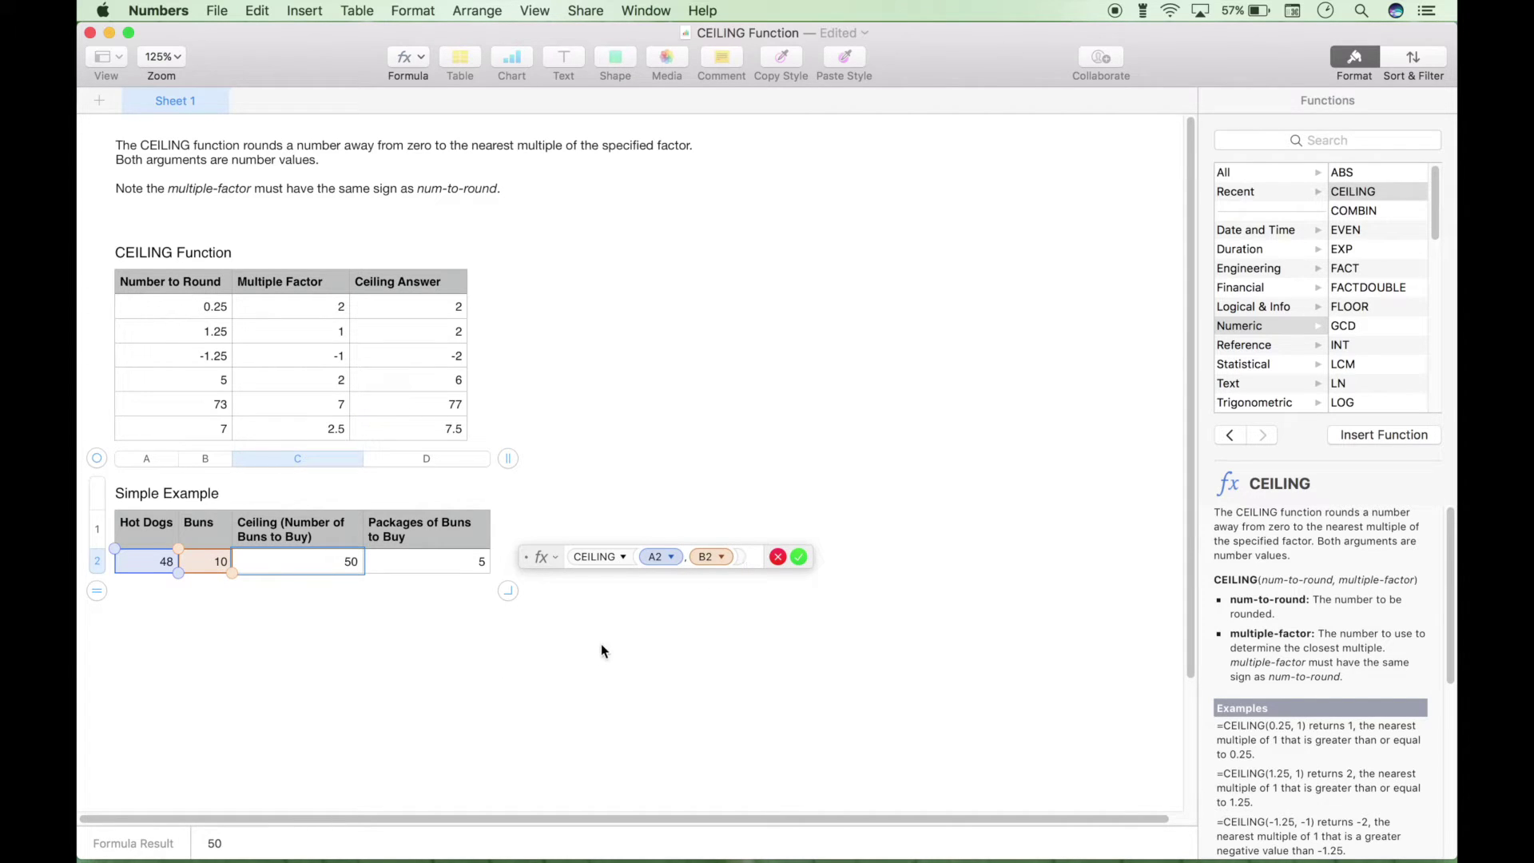
Review D2's formula C2÷B2, which gives 5 packages of buns
left_click(798, 556)
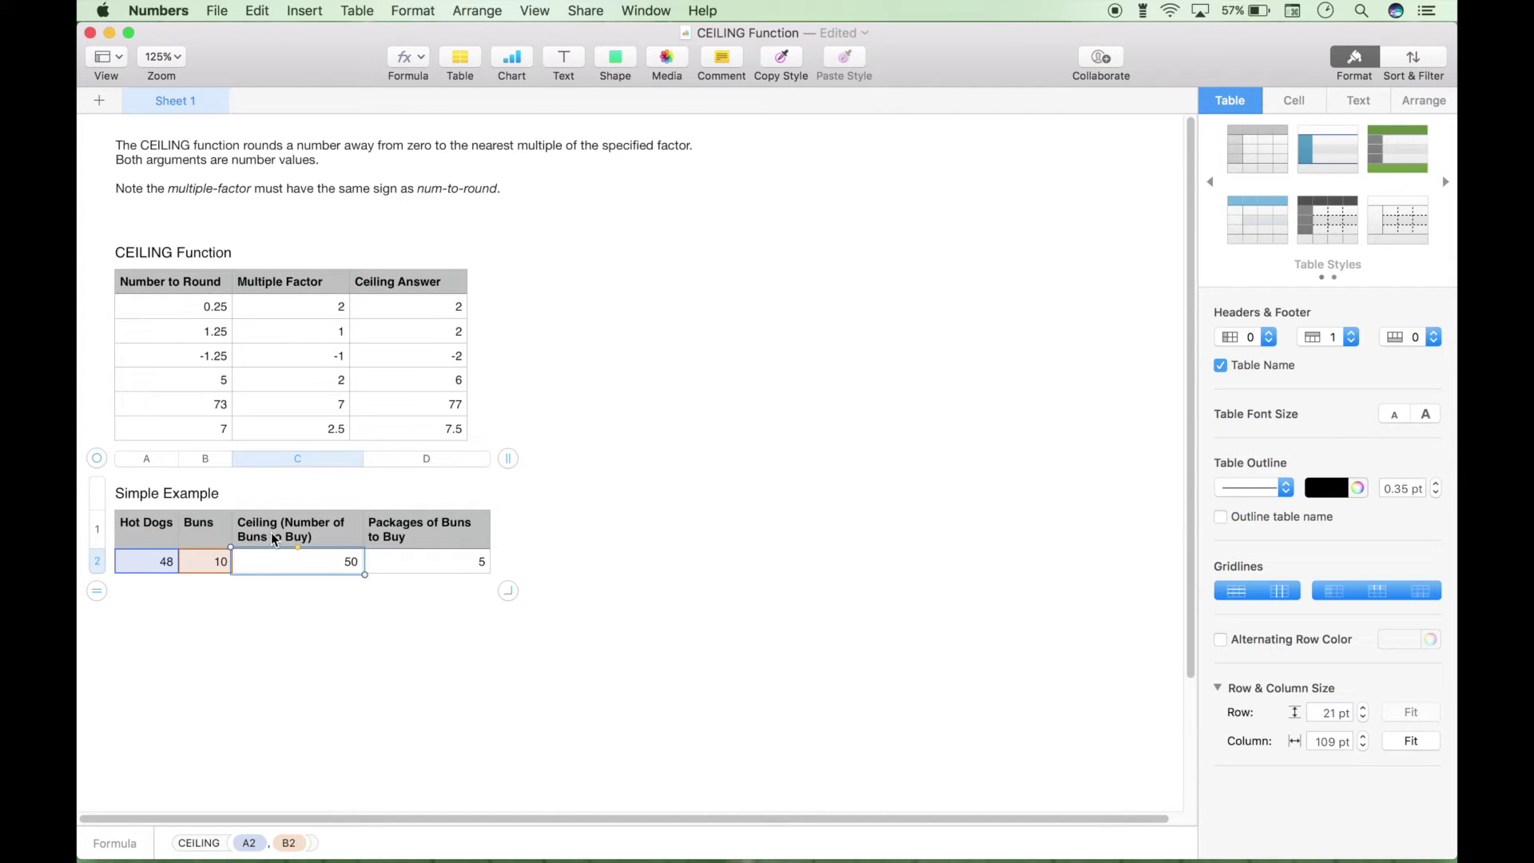
left_click(438, 563)
double_click(438, 563)
left_click_drag(337, 566, 551, 564)
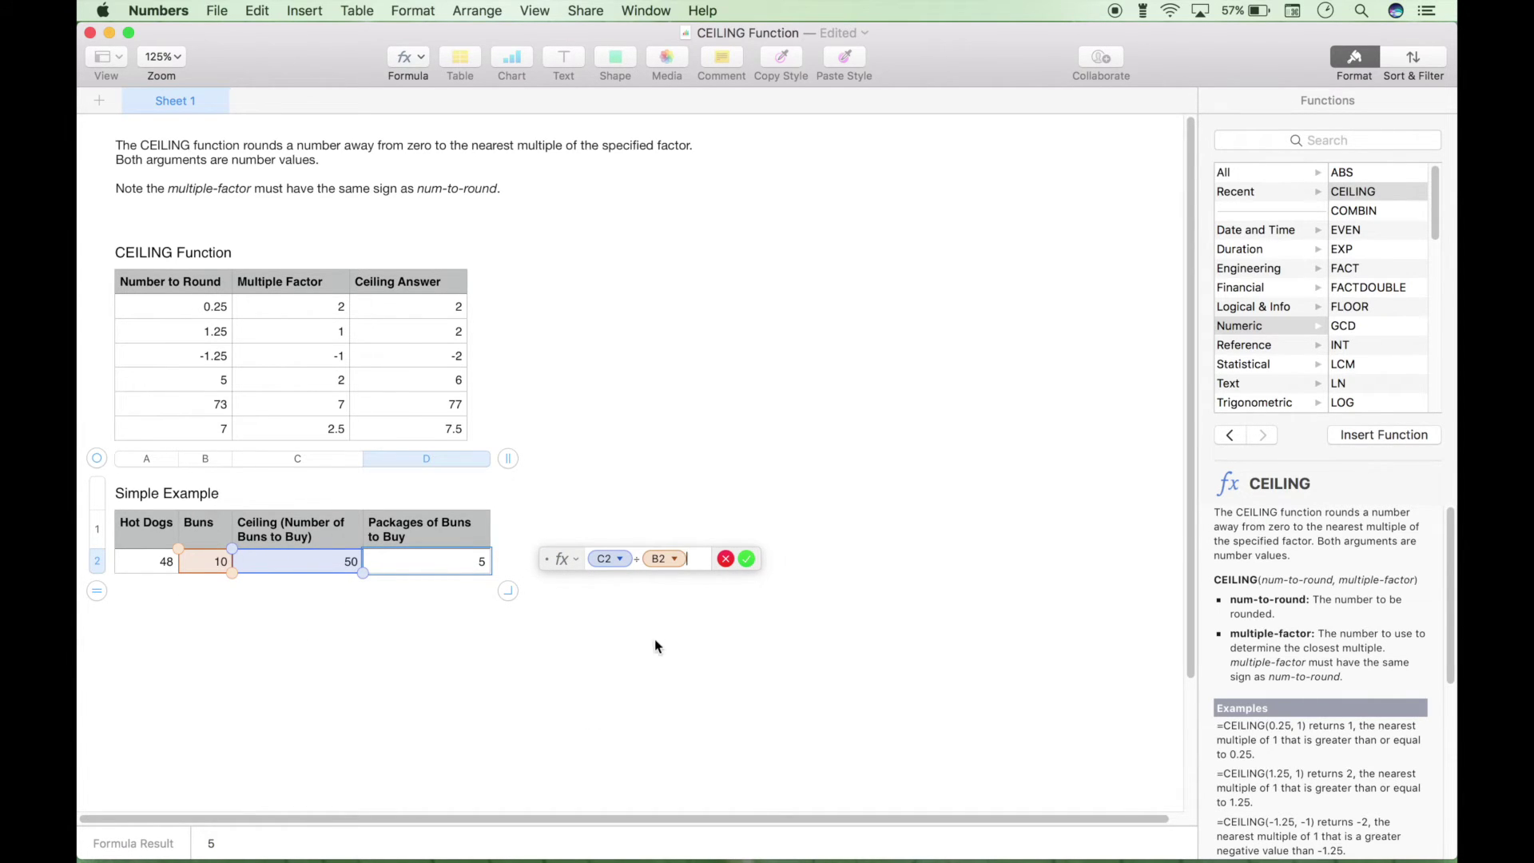
left_click(746, 558)
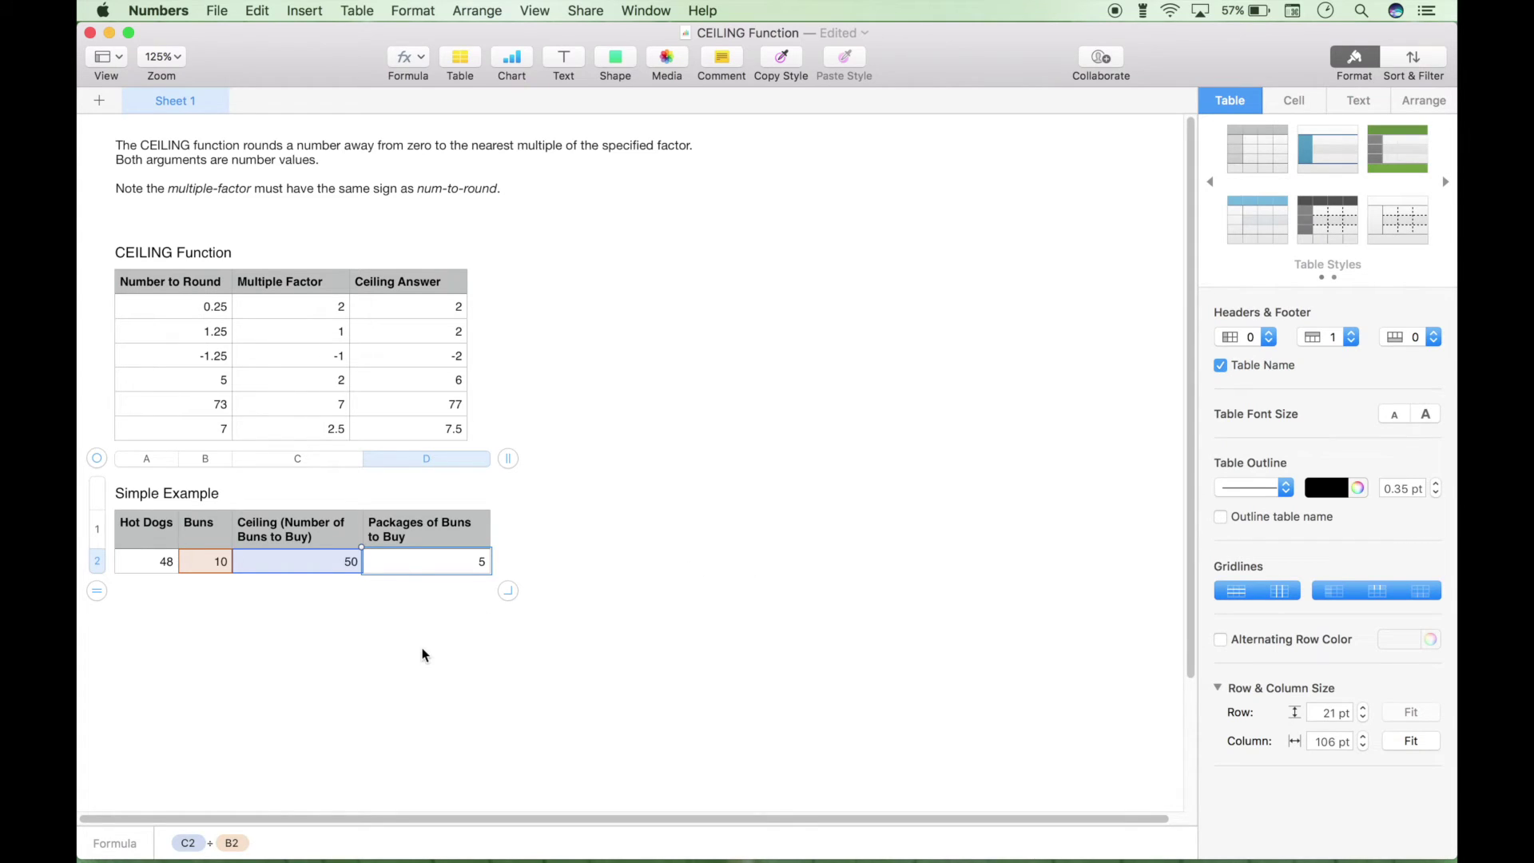
left_click(391, 622)
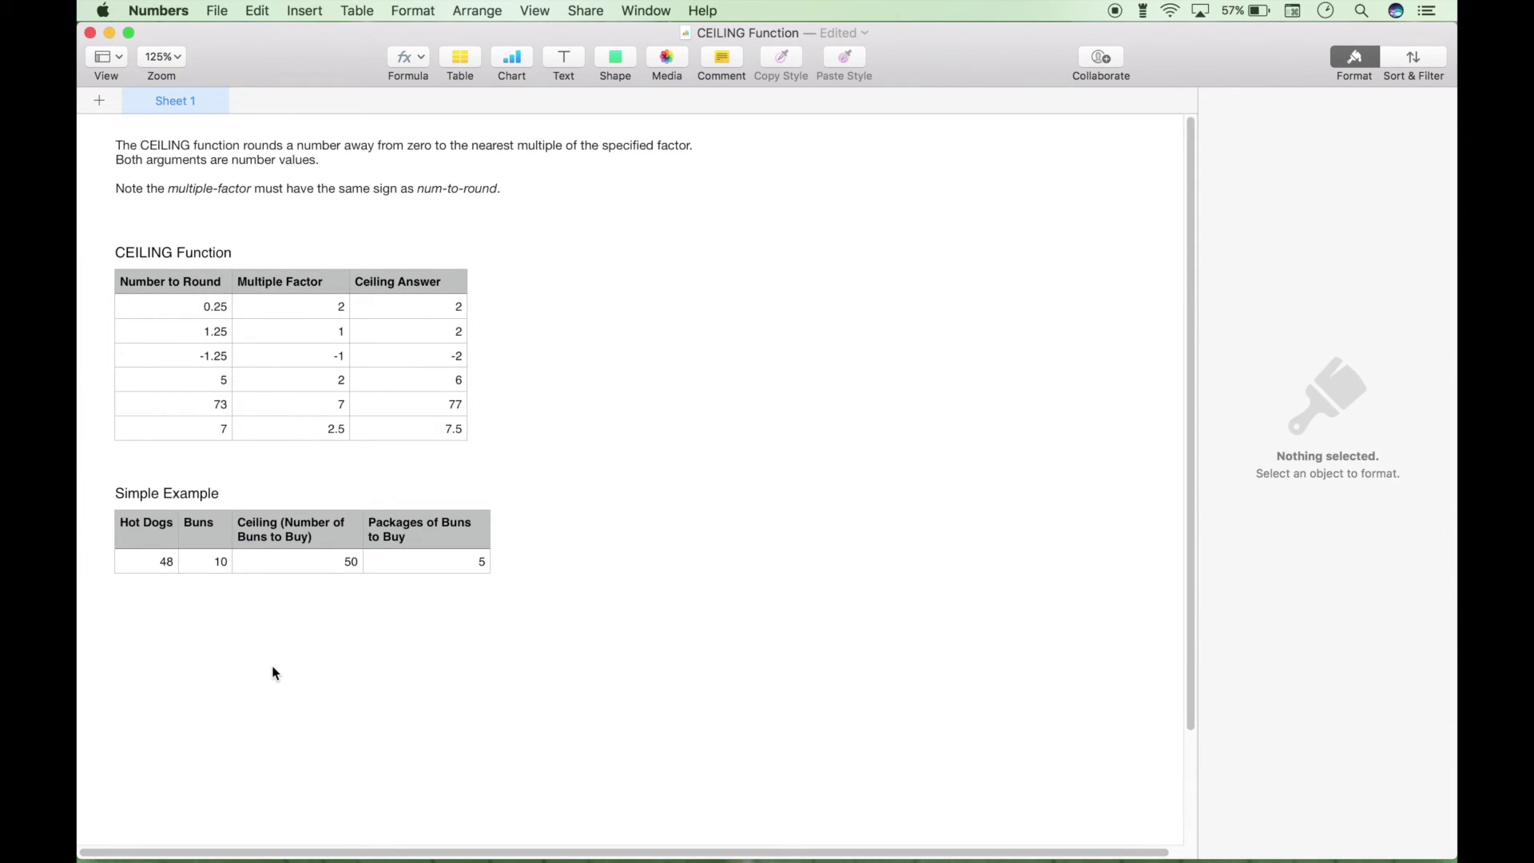